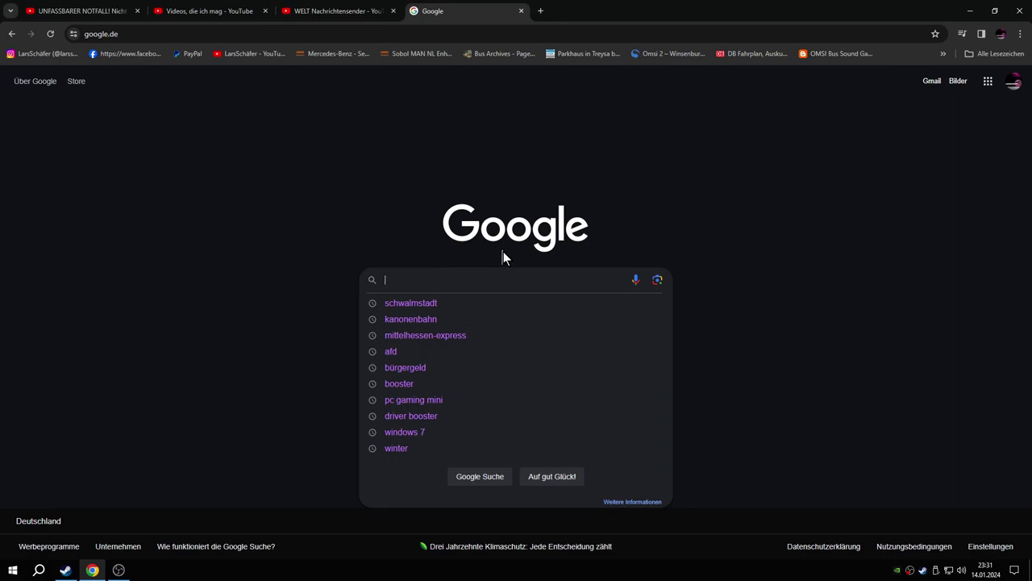
# Search Google for driver booster, open IObit's Driver Booster 11 Free page, and close the search results tab
pyautogui.click(443, 415)
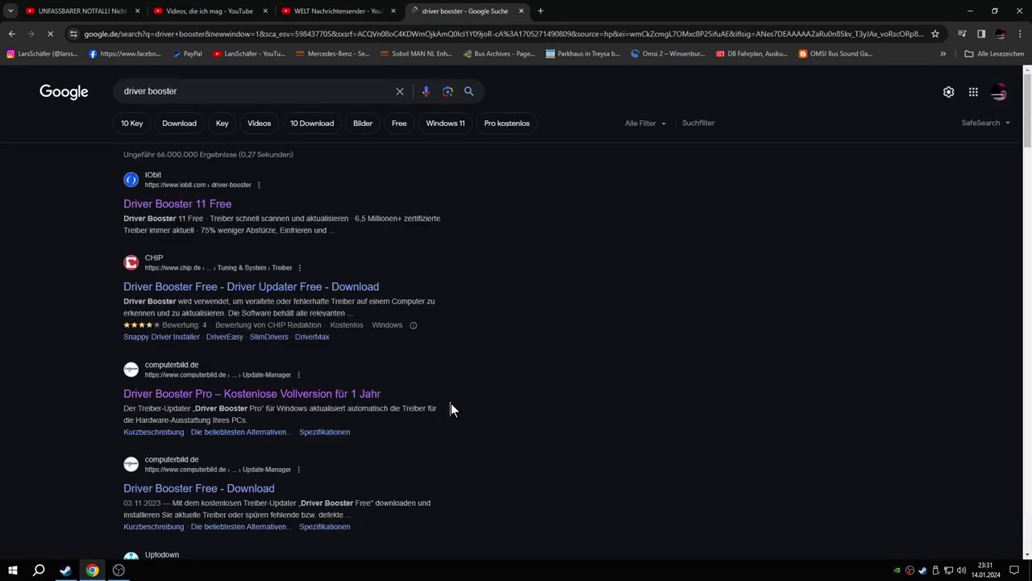
pyautogui.click(222, 203)
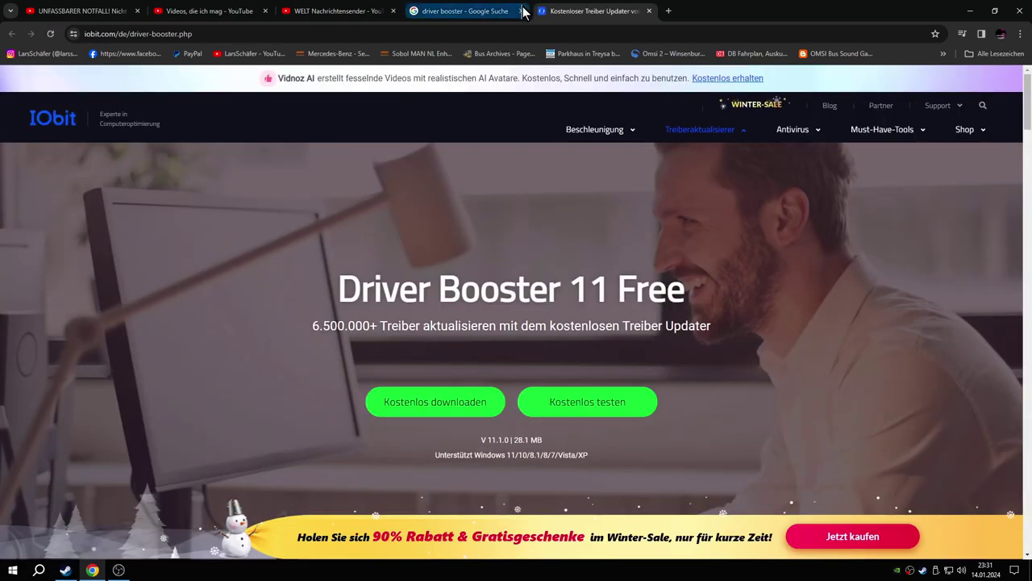
pyautogui.click(483, 11)
pyautogui.click(521, 11)
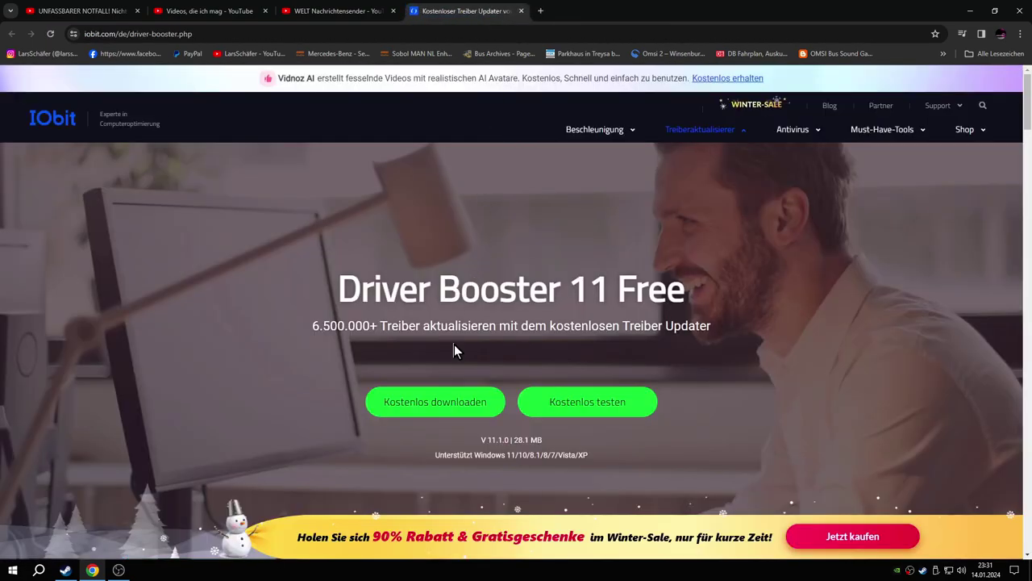
# Download the free Windows version 11.1.0.26 of Driver Booster via Netzwelt and save driver_booster_setup to the Desktop
pyautogui.click(446, 410)
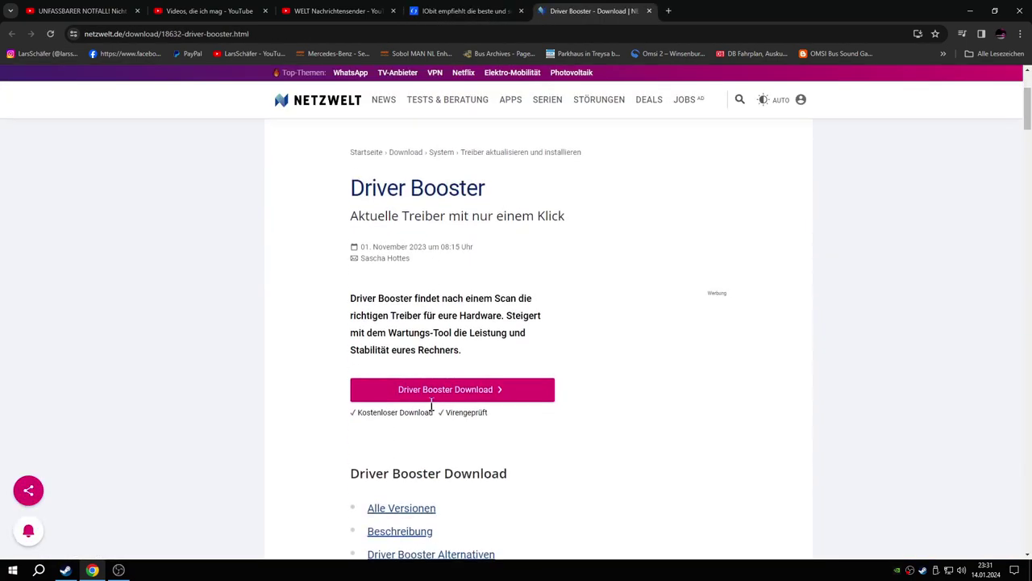
pyautogui.click(404, 255)
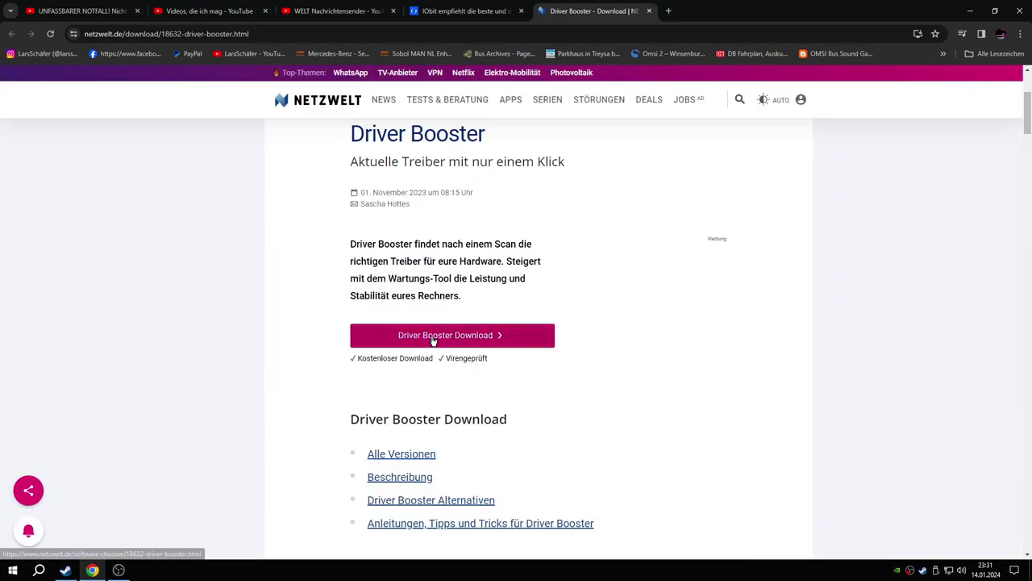
pyautogui.click(433, 335)
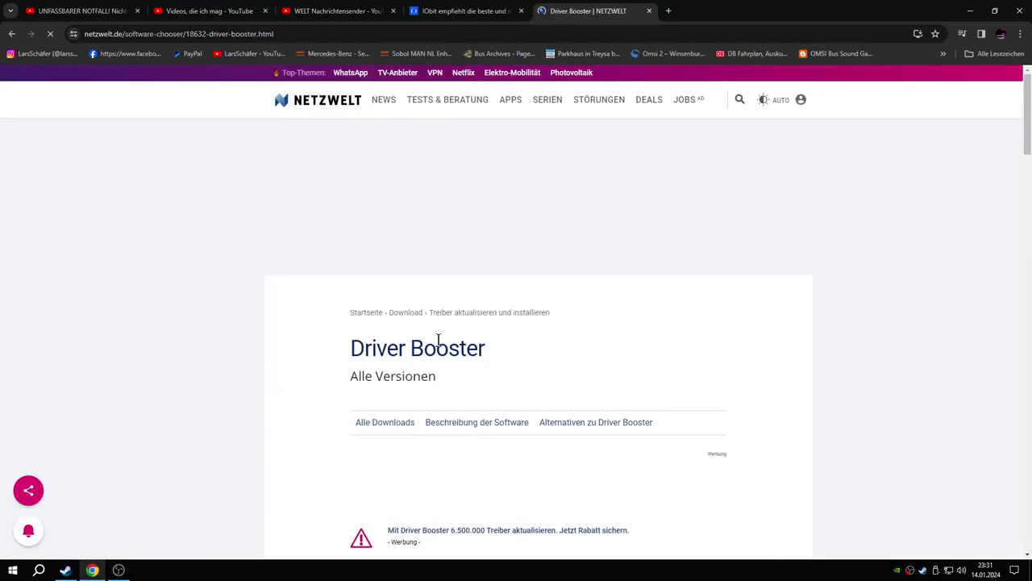
pyautogui.scroll(-5, 444, 350)
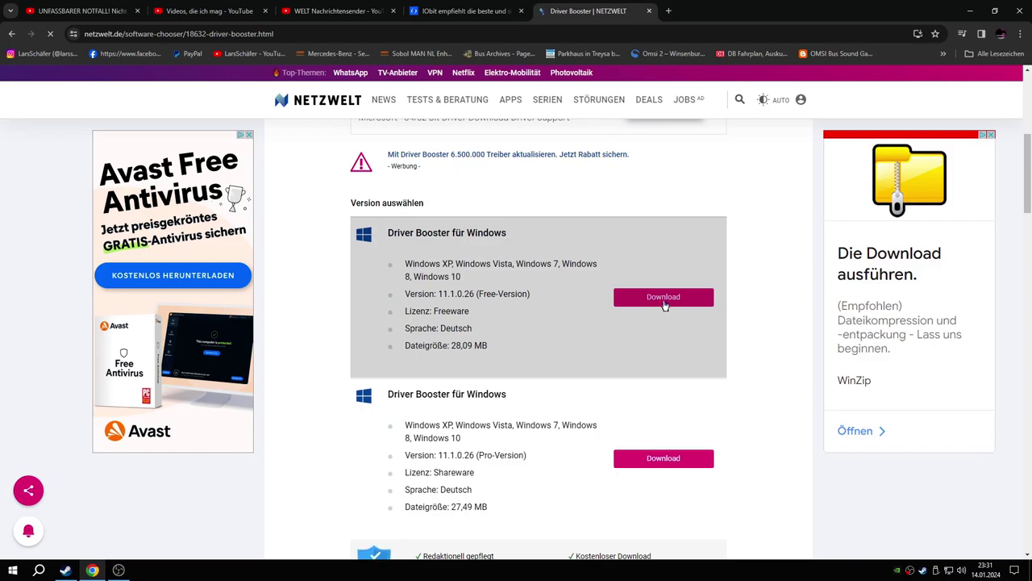
pyautogui.click(663, 298)
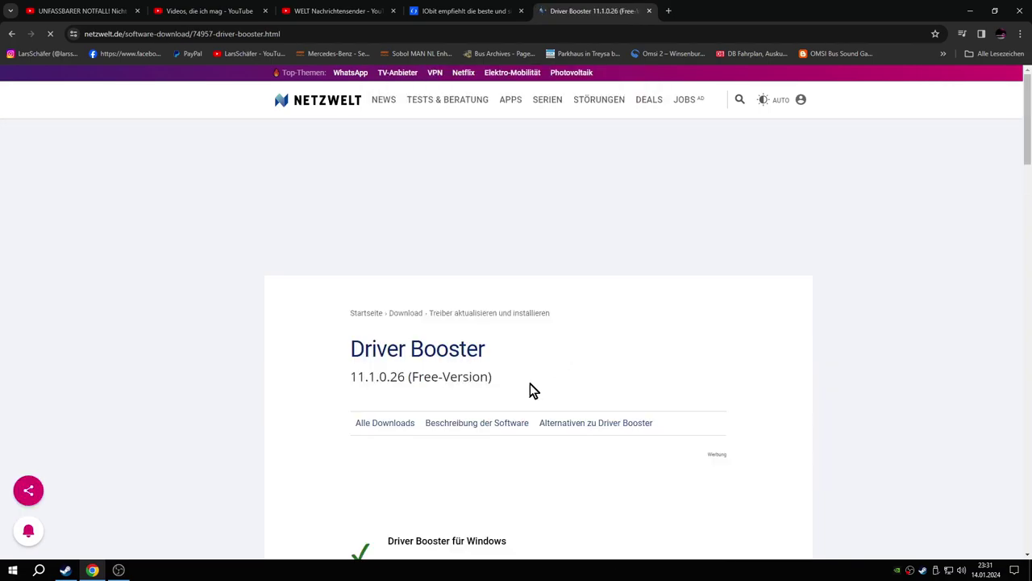
pyautogui.scroll(-4, 527, 381)
pyautogui.click(530, 324)
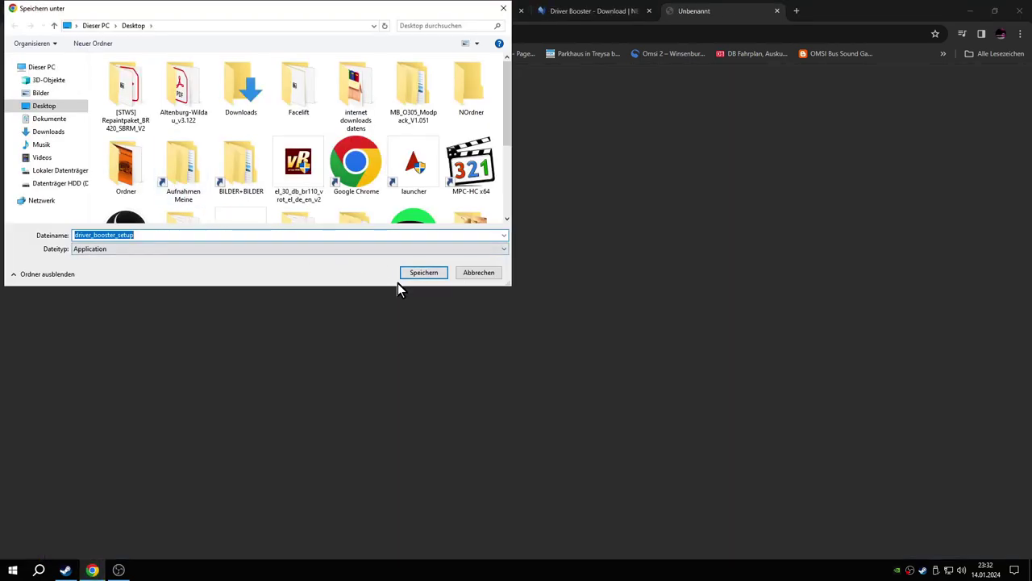
pyautogui.click(405, 277)
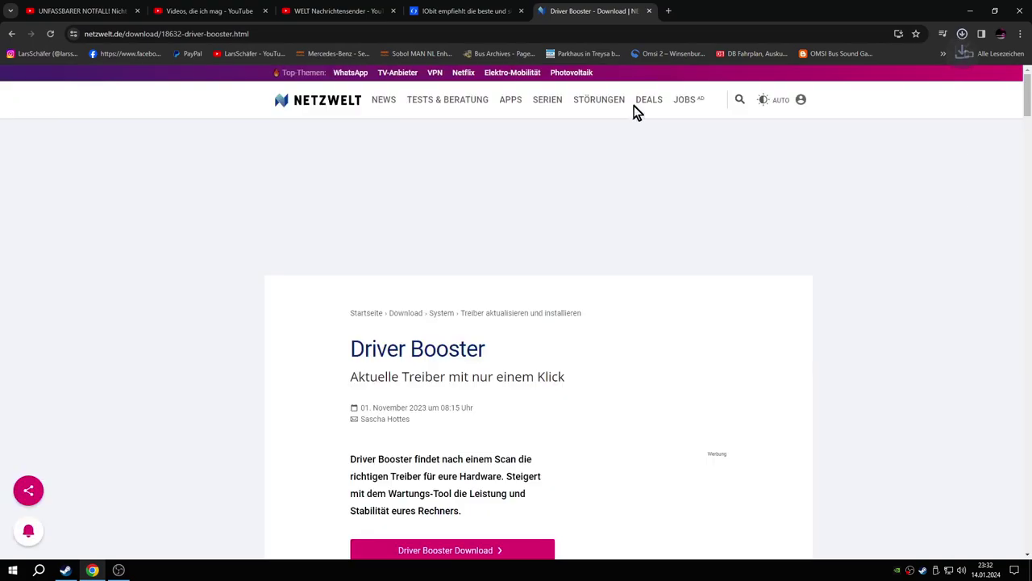
# Check the driver_booster_setup.exe download, close the Netzwelt and IObit tabs, and minimize the browser
pyautogui.click(962, 33)
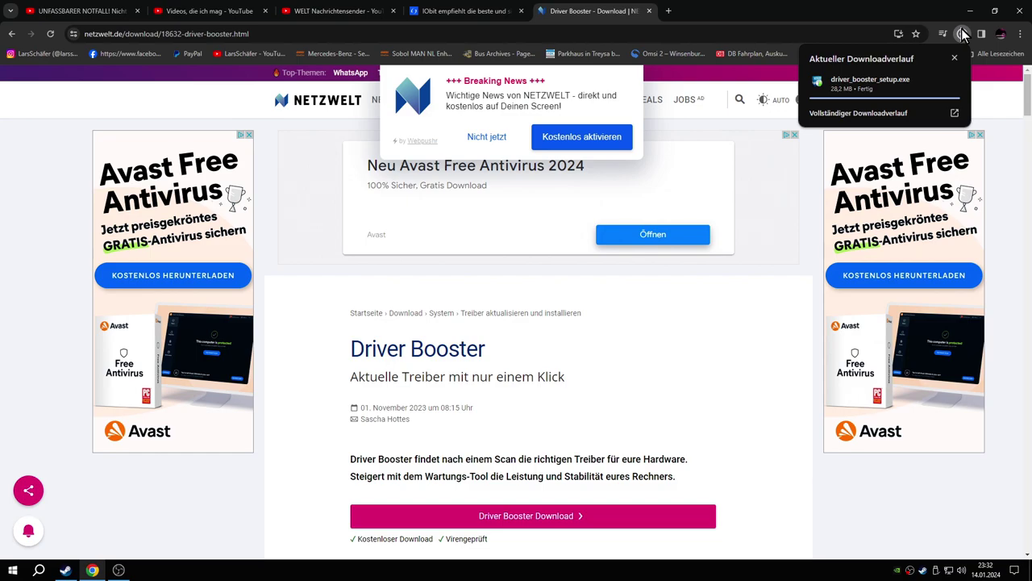
pyautogui.click(962, 33)
pyautogui.click(962, 33)
pyautogui.click(964, 35)
pyautogui.click(964, 35)
pyautogui.click(649, 12)
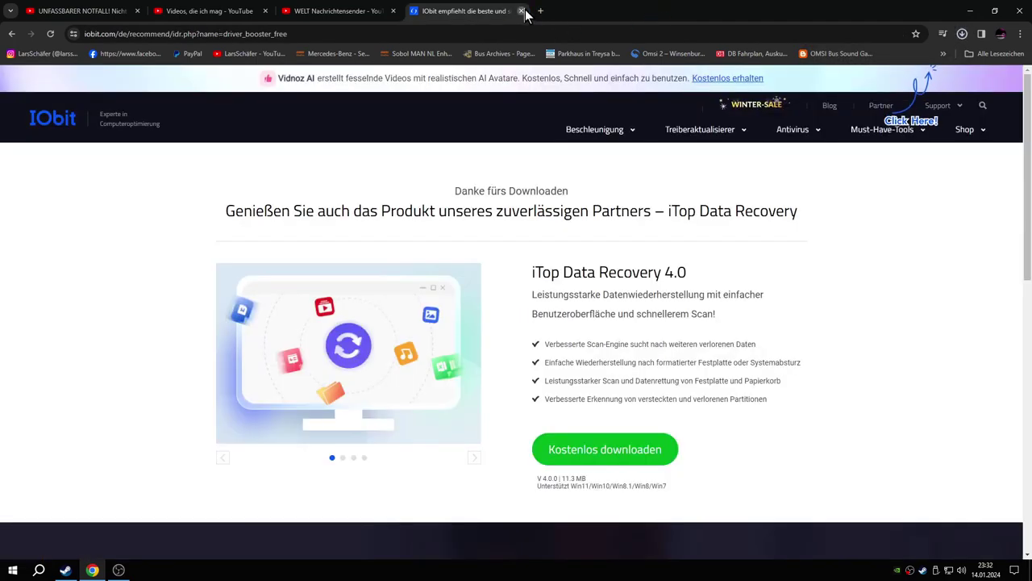
pyautogui.click(522, 12)
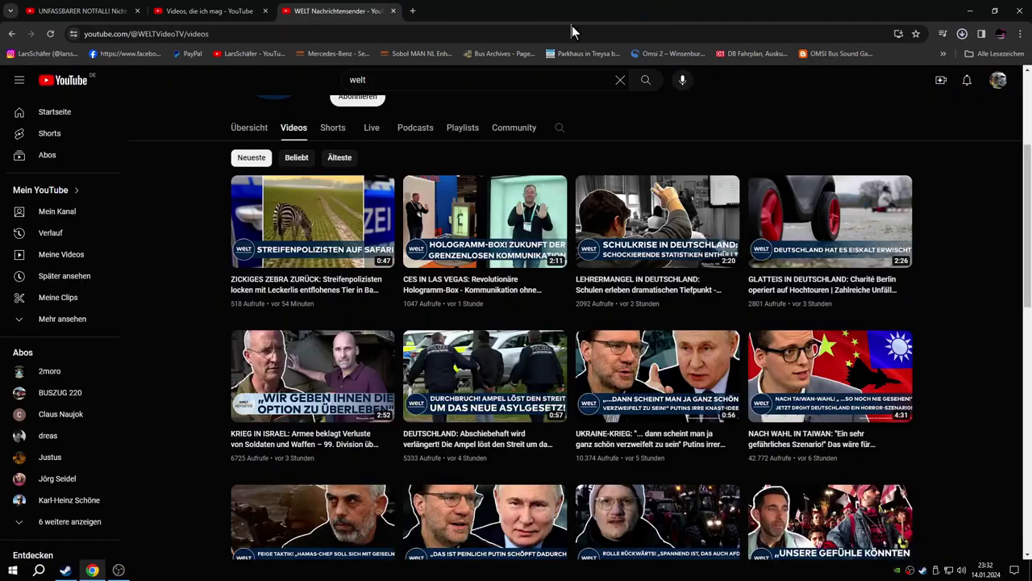
pyautogui.click(962, 35)
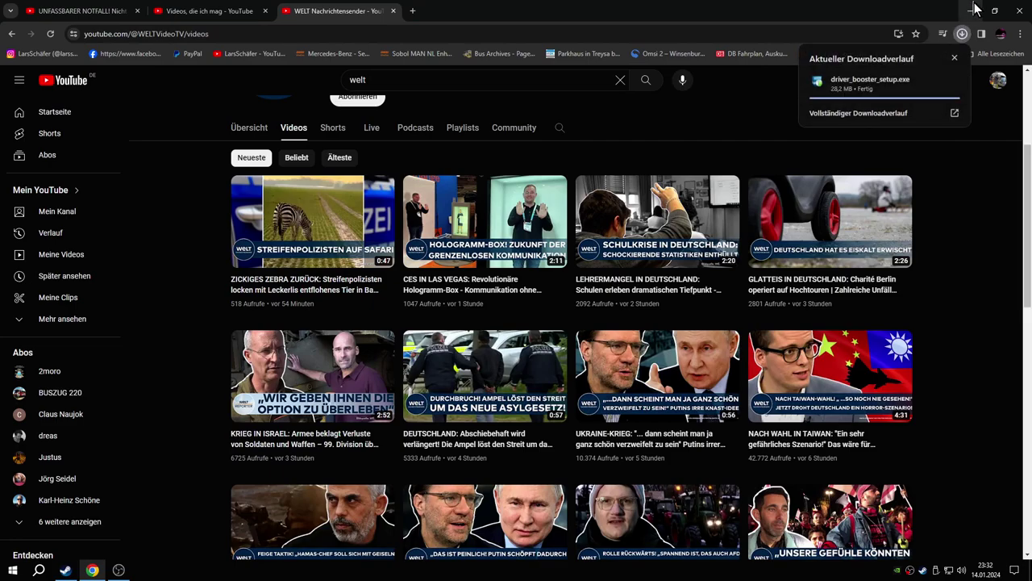
pyautogui.click(971, 11)
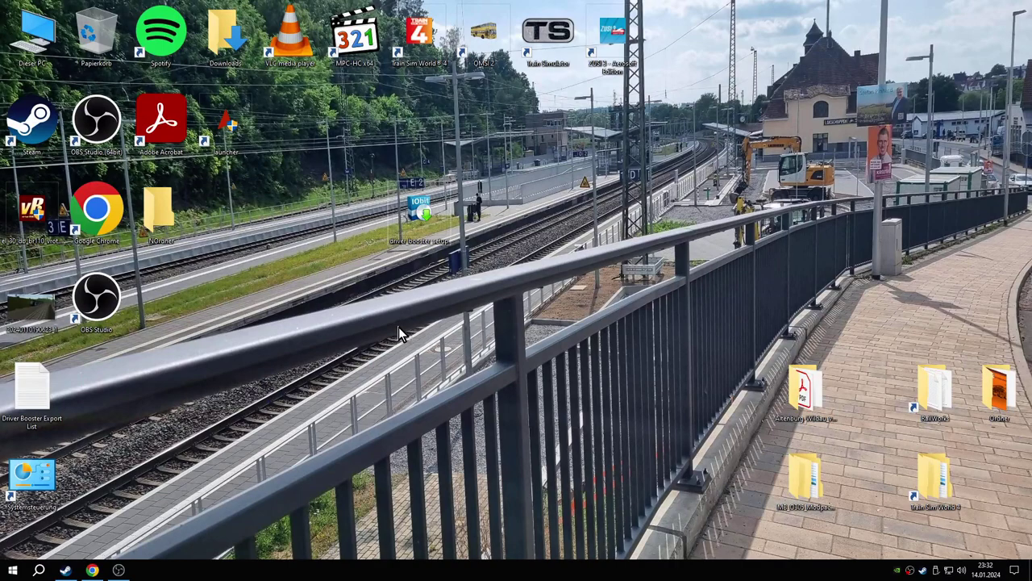
# Launch driver_booster_setup from the desktop and deselect the iTop VPN Free and iTop Data Recovery offers
pyautogui.moveTo(434, 241); pyautogui.dragTo(415, 316)
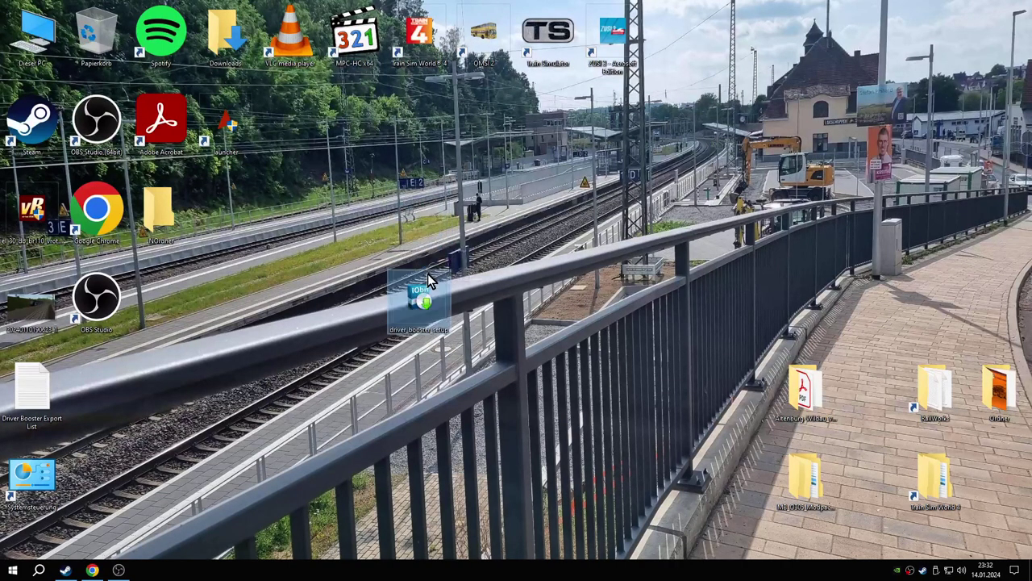
pyautogui.doubleClick(415, 313)
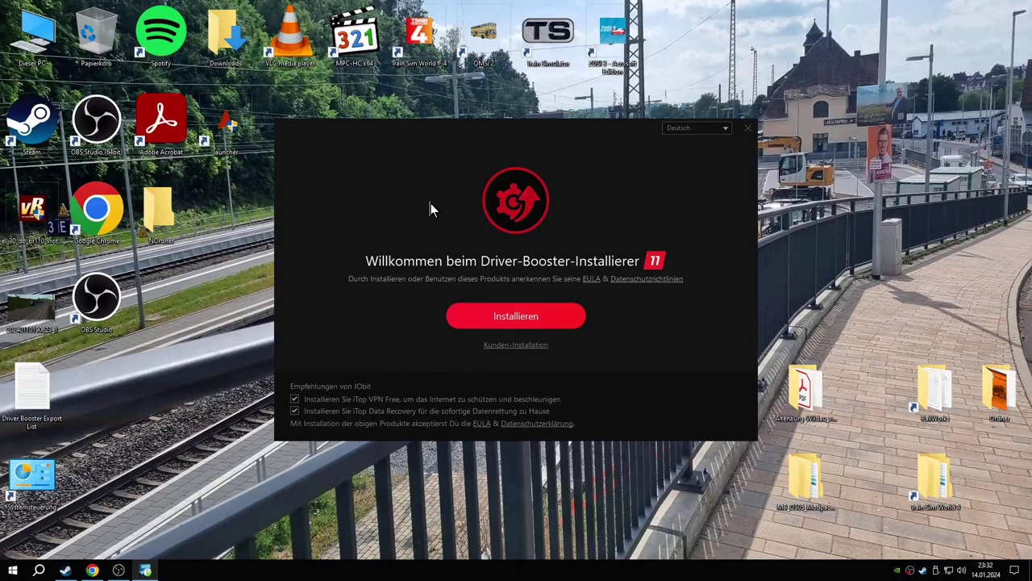
pyautogui.moveTo(449, 135); pyautogui.dragTo(524, 77)
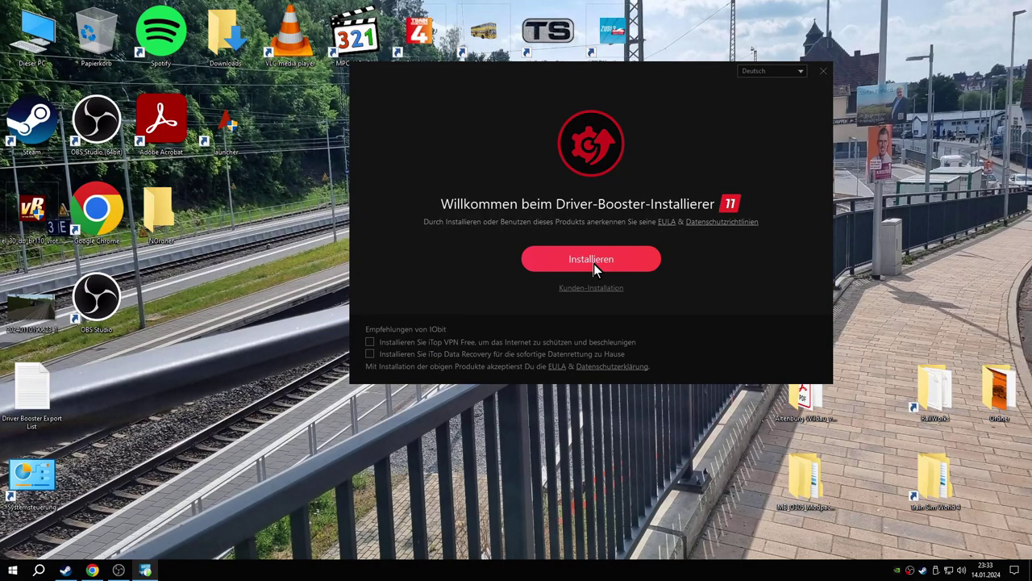
pyautogui.click(391, 354)
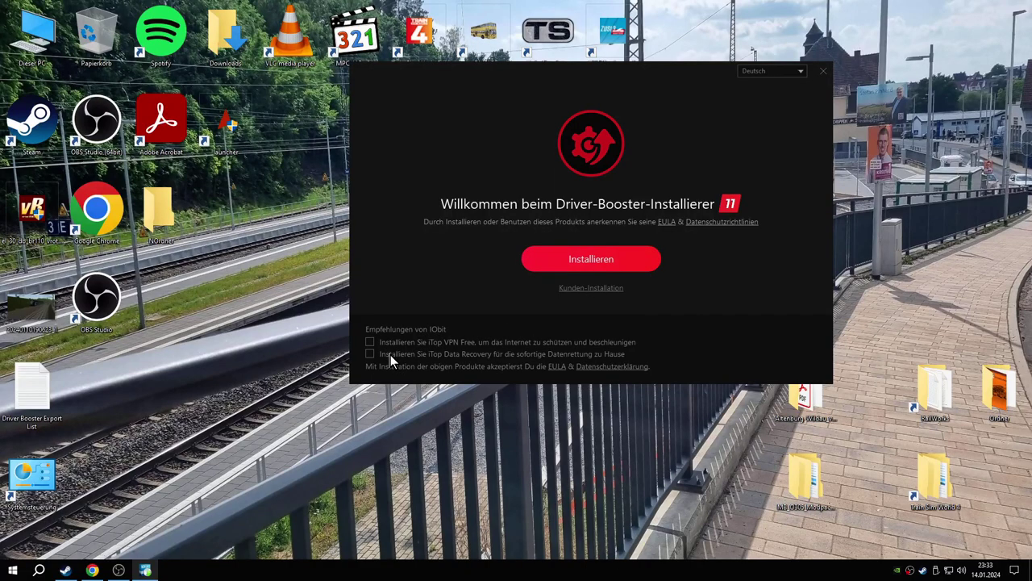
# Run a custom installation without the taskbar icon or the .dbd/.dbop file association, and decline the iTop Easy Desktop offer
pyautogui.click(582, 289)
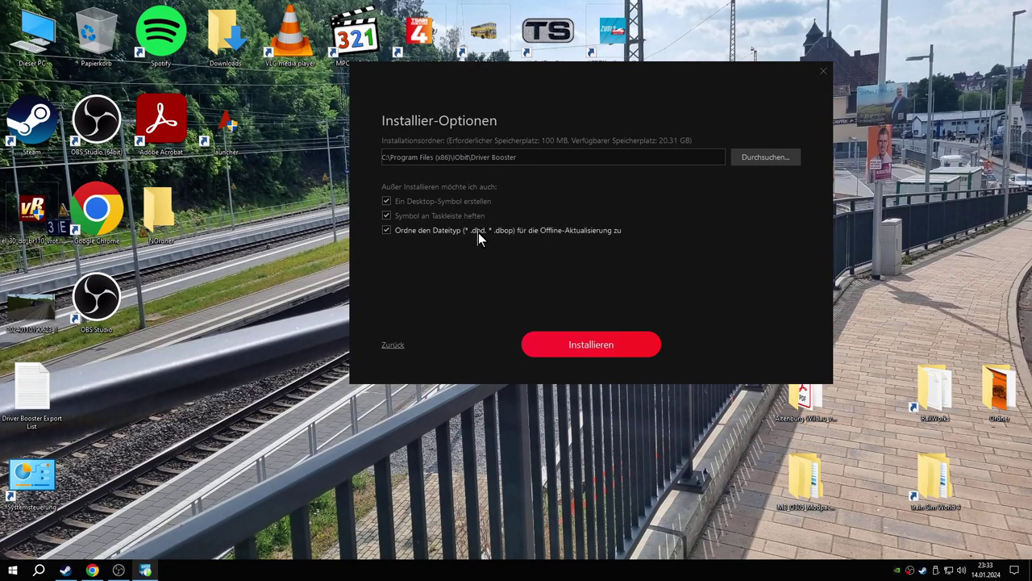
pyautogui.click(388, 231)
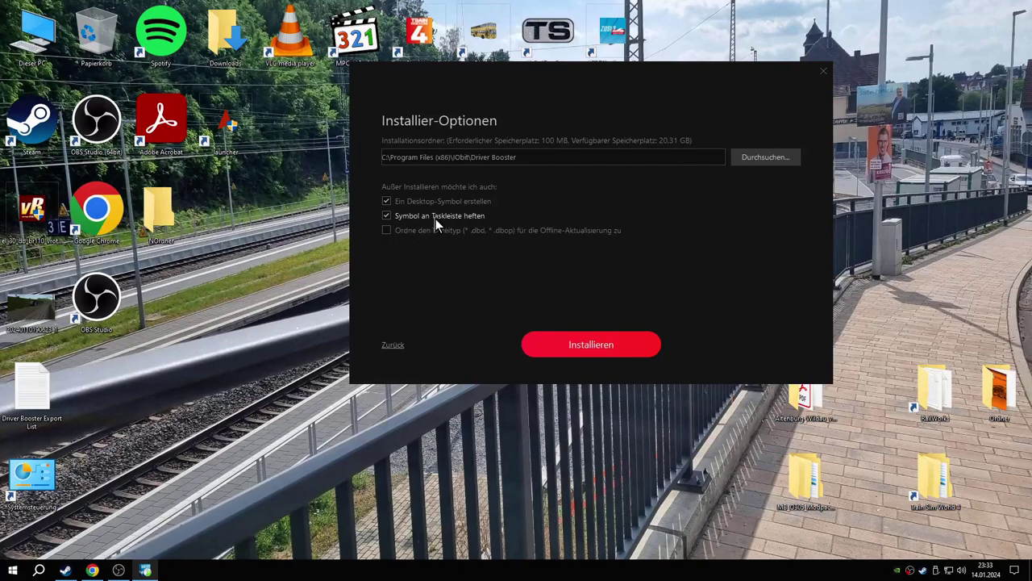
pyautogui.click(453, 218)
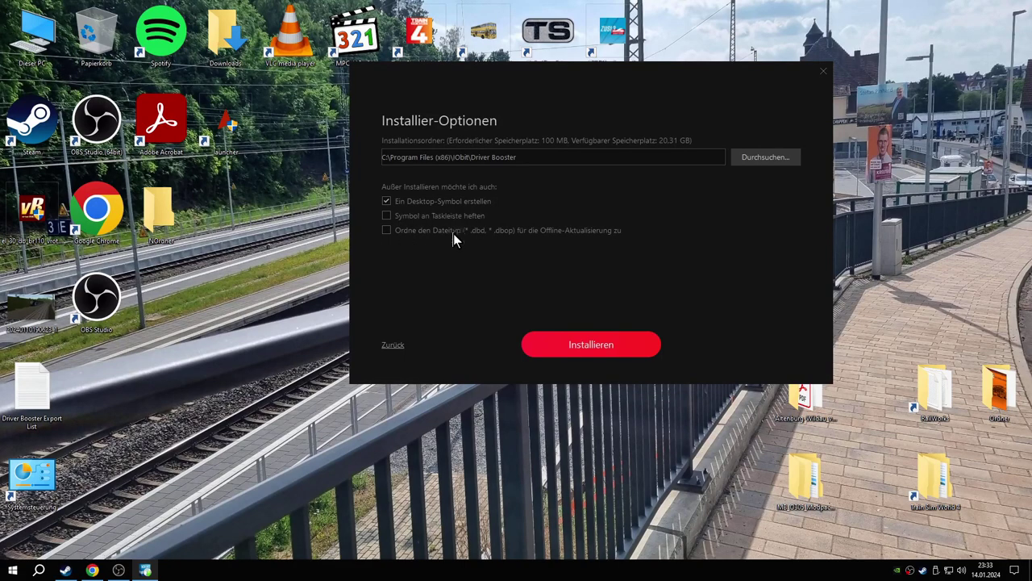
pyautogui.click(582, 346)
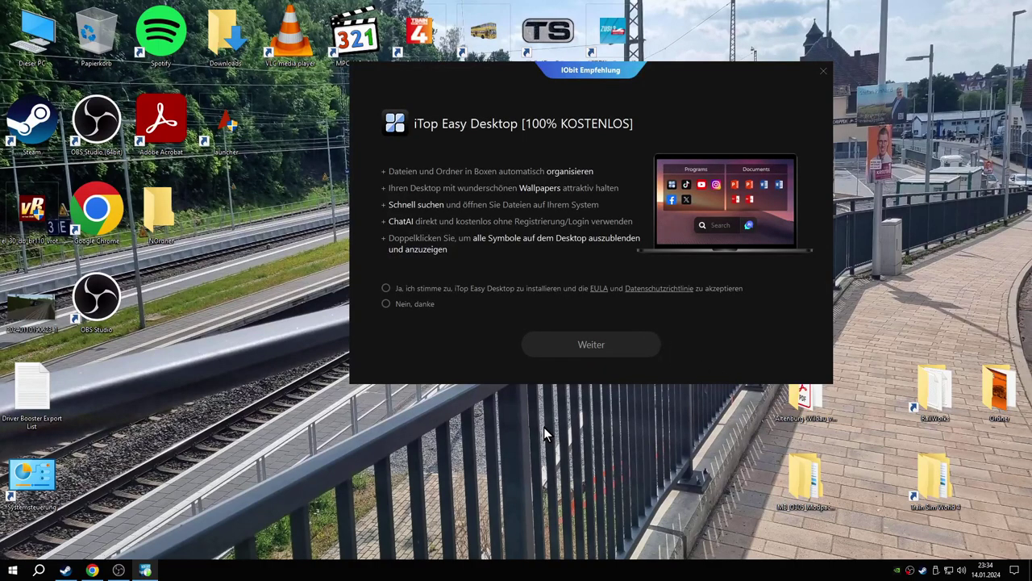
pyautogui.click(413, 305)
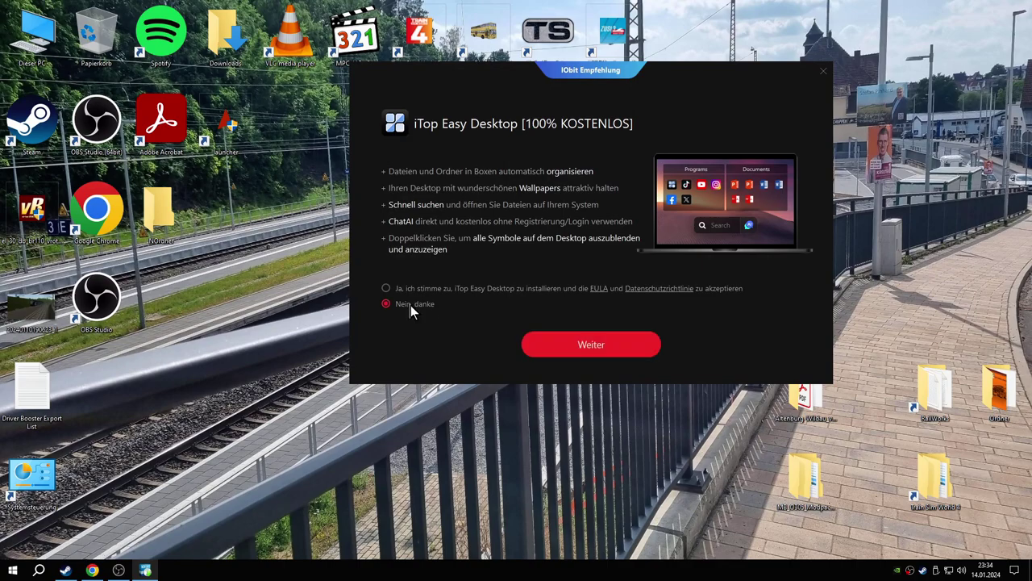
pyautogui.click(608, 351)
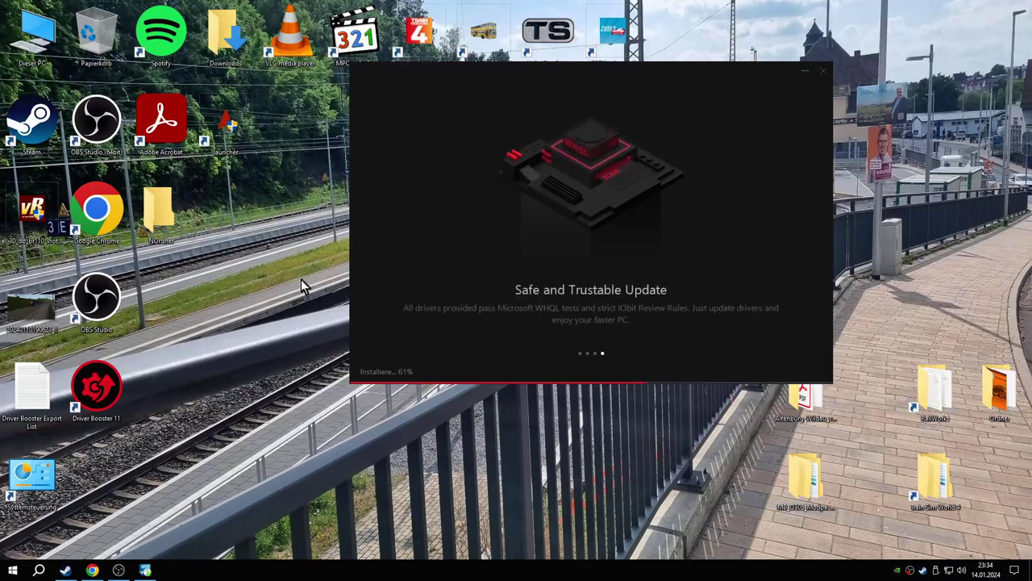
# Check the free space on local drive C: in File Explorer and close the window
pyautogui.doubleClick(38, 53)
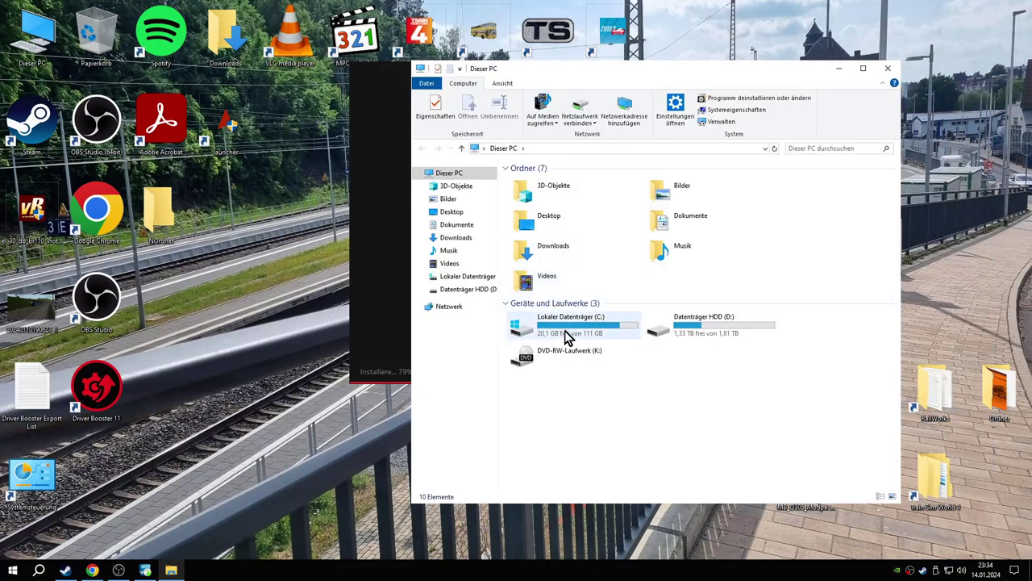
pyautogui.click(566, 337)
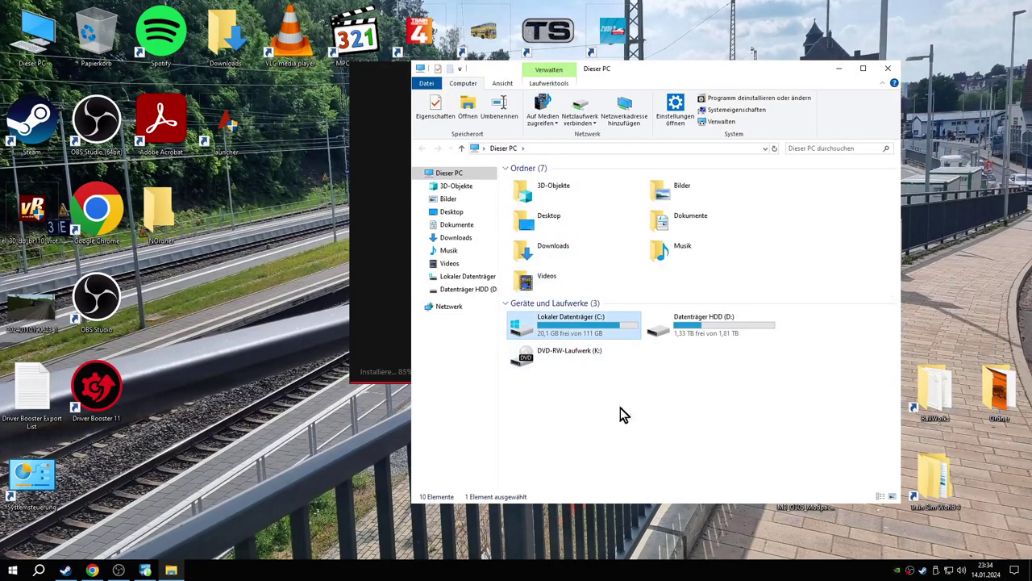
pyautogui.click(888, 69)
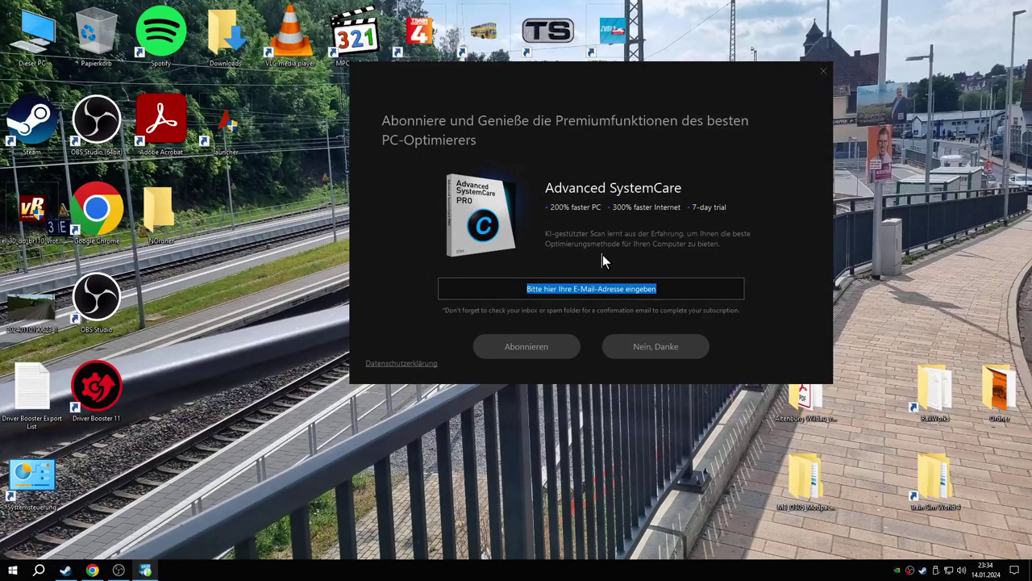
# Decline the Advanced SystemCare e-mail subscription and start the Driver Booster driver scan
pyautogui.click(656, 286)
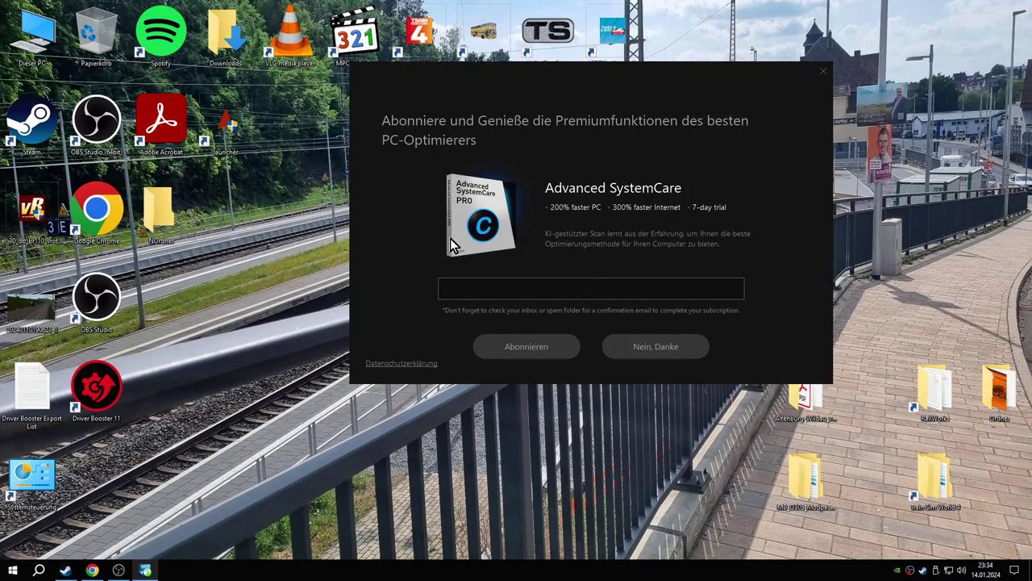
pyautogui.click(660, 350)
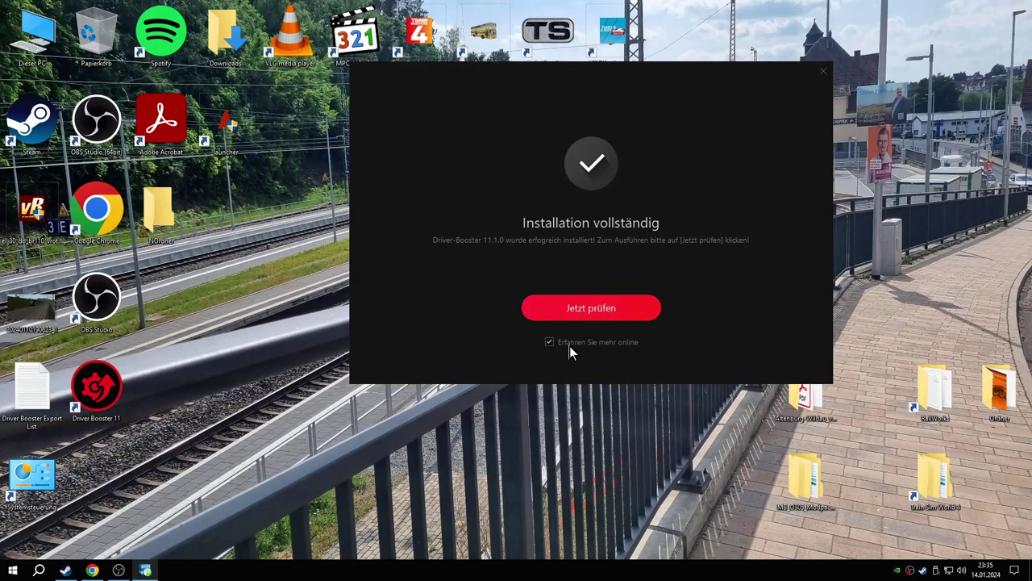
pyautogui.click(615, 317)
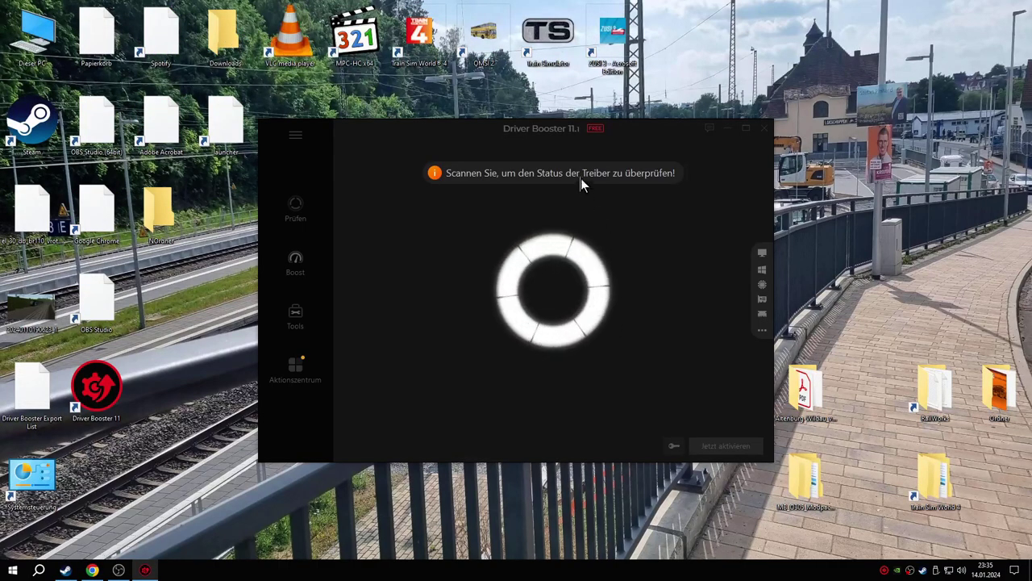
pyautogui.moveTo(542, 125); pyautogui.dragTo(655, 86)
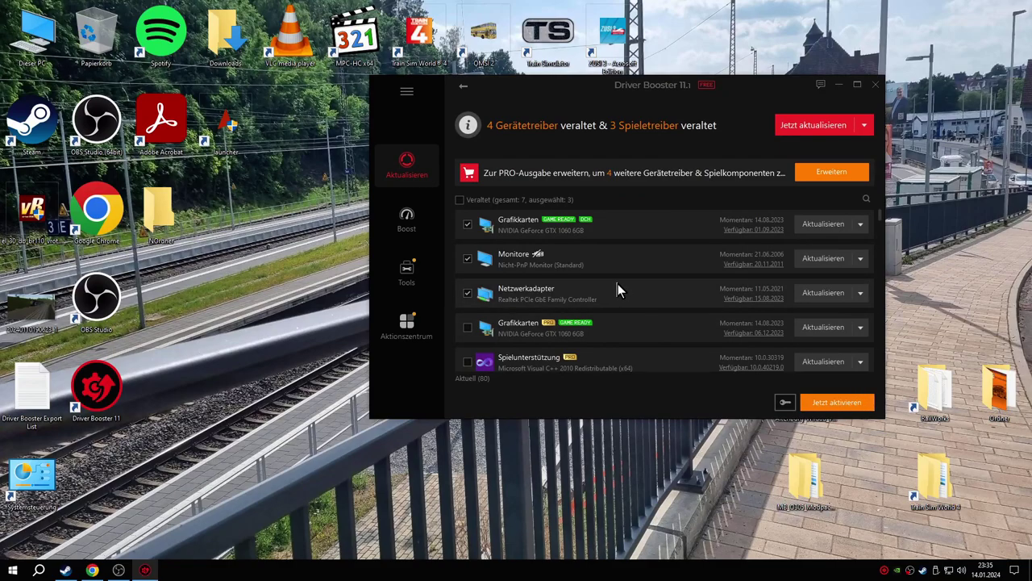
# Look through the list of outdated device and game drivers and the update options
pyautogui.scroll(-2, 614, 289)
pyautogui.scroll(-2, 611, 286)
pyautogui.scroll(4, 610, 286)
pyautogui.click(865, 126)
# Close the Driver Booster window, dismiss its notification, and check the notification center
pyautogui.click(875, 84)
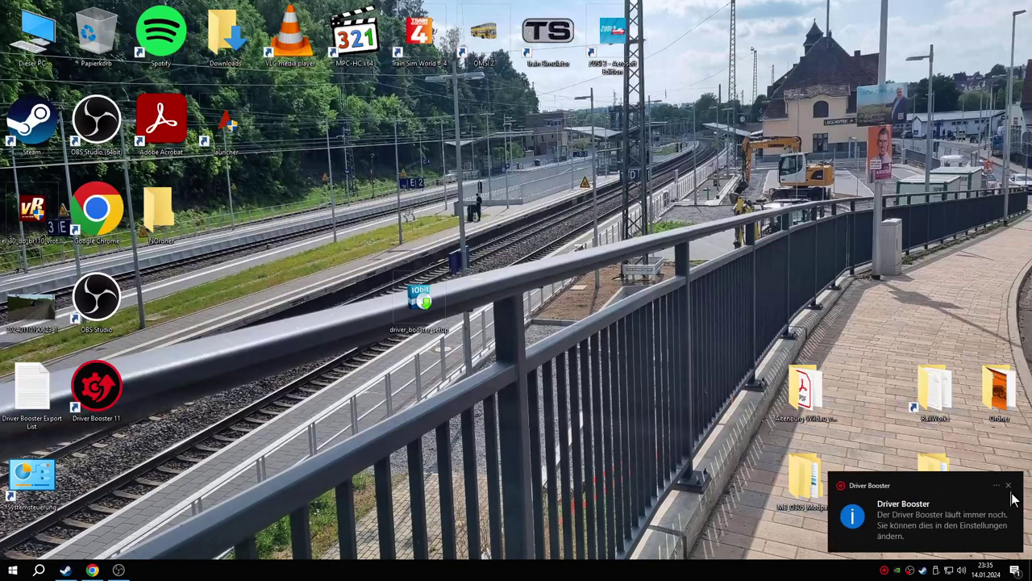
pyautogui.click(1011, 491)
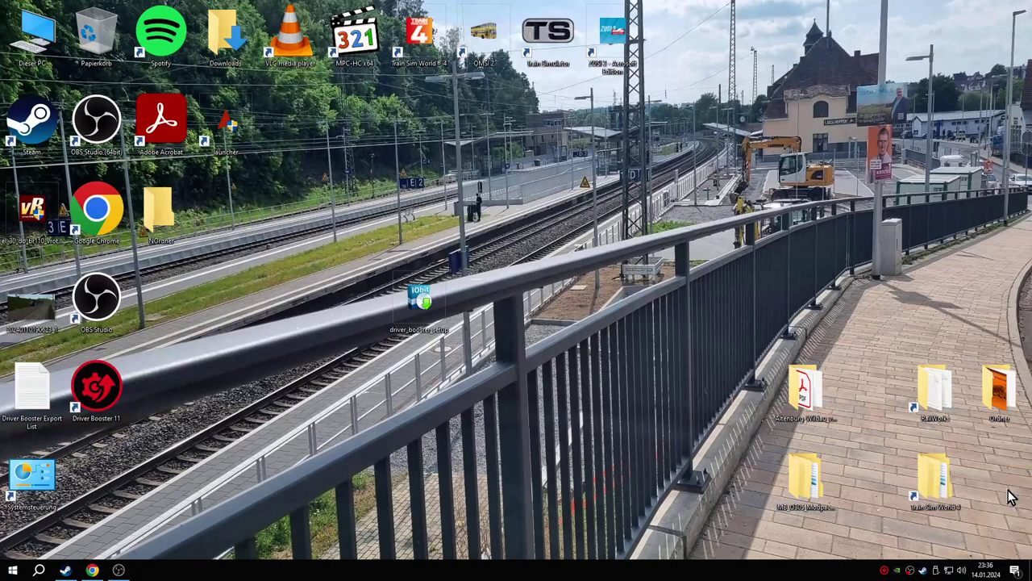
pyautogui.click(1014, 571)
pyautogui.click(470, 303)
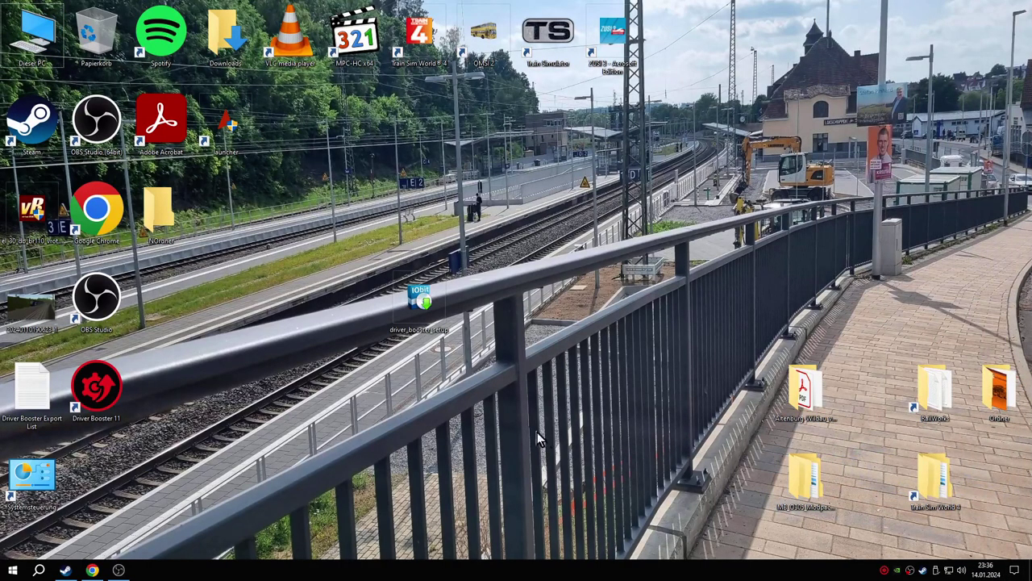
# Delete the driver_booster_setup file from the desktop, empty the recycle bin permanently, and dismiss the Vidnoz AI advertisement
pyautogui.rightClick(466, 198)
pyautogui.click(424, 315)
pyautogui.rightClick(424, 319)
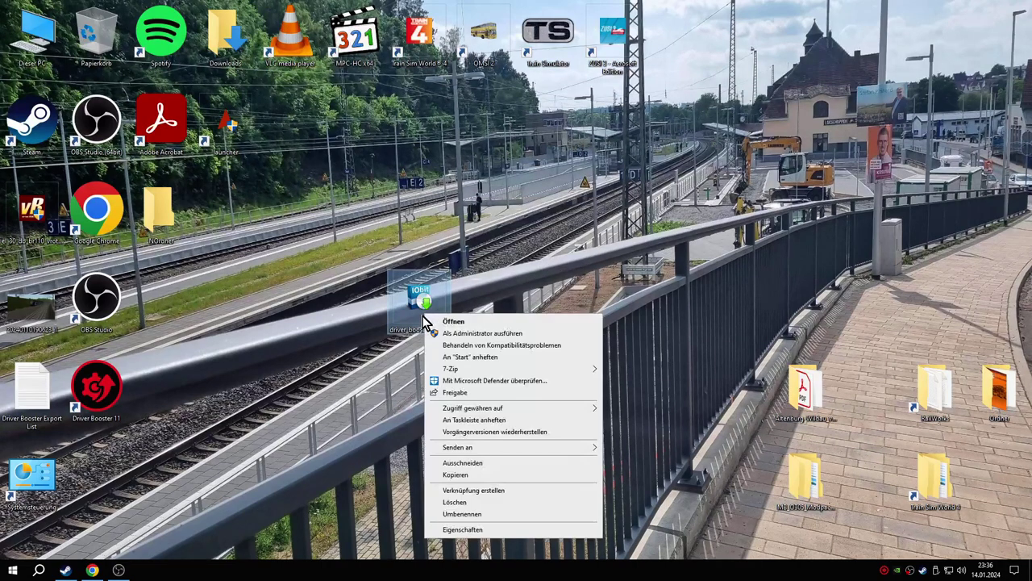
pyautogui.click(500, 502)
pyautogui.rightClick(96, 58)
pyautogui.click(137, 90)
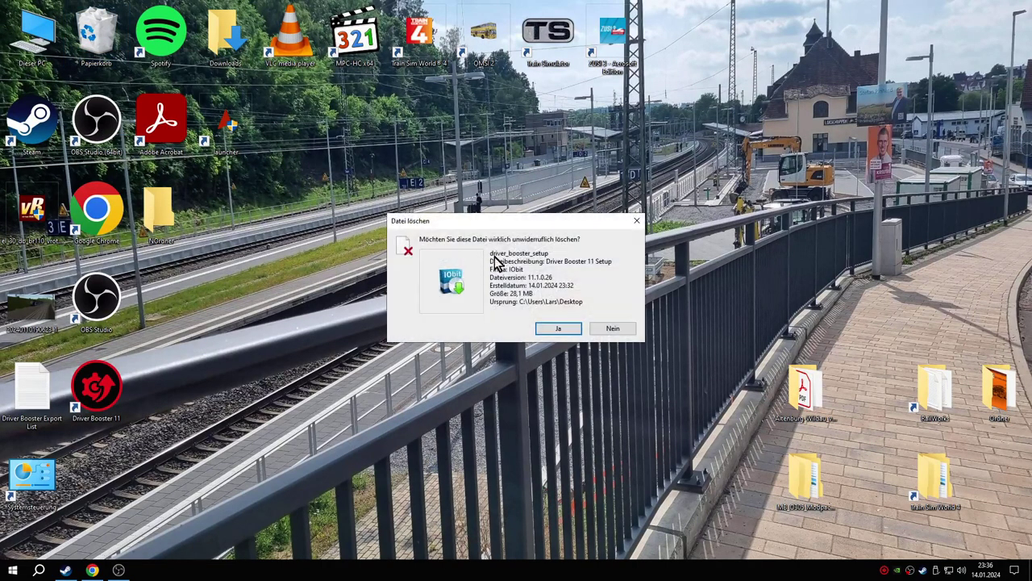
pyautogui.click(542, 330)
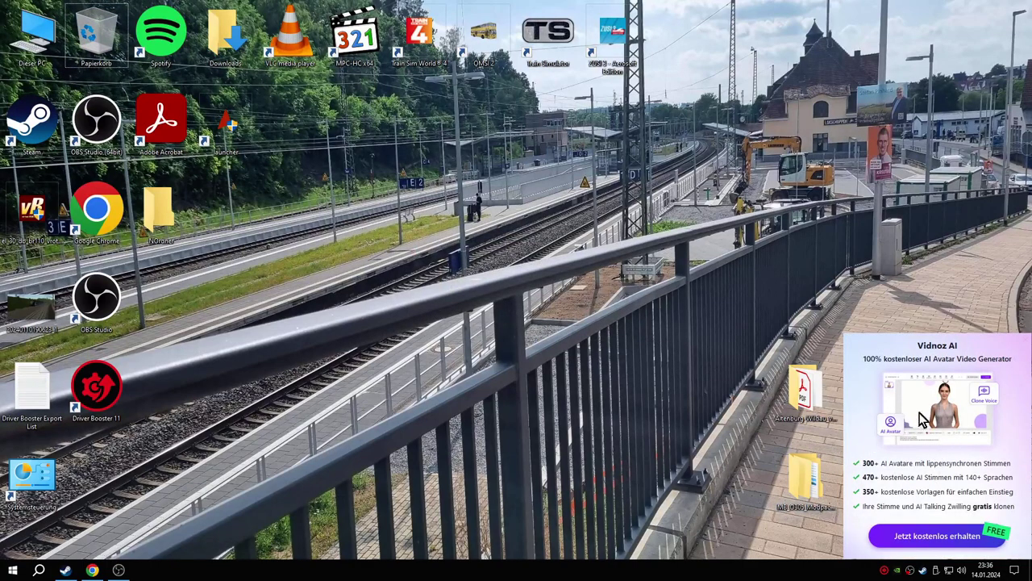
pyautogui.click(1024, 341)
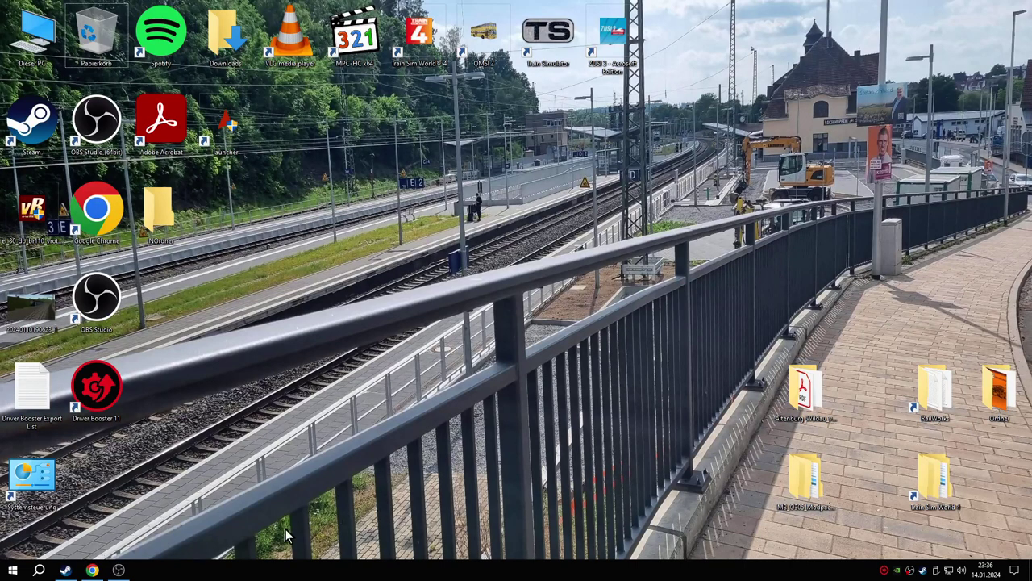
# Switch to Chrome and open the bookmarked personal YouTube channel in the liked-videos tab
pyautogui.click(93, 570)
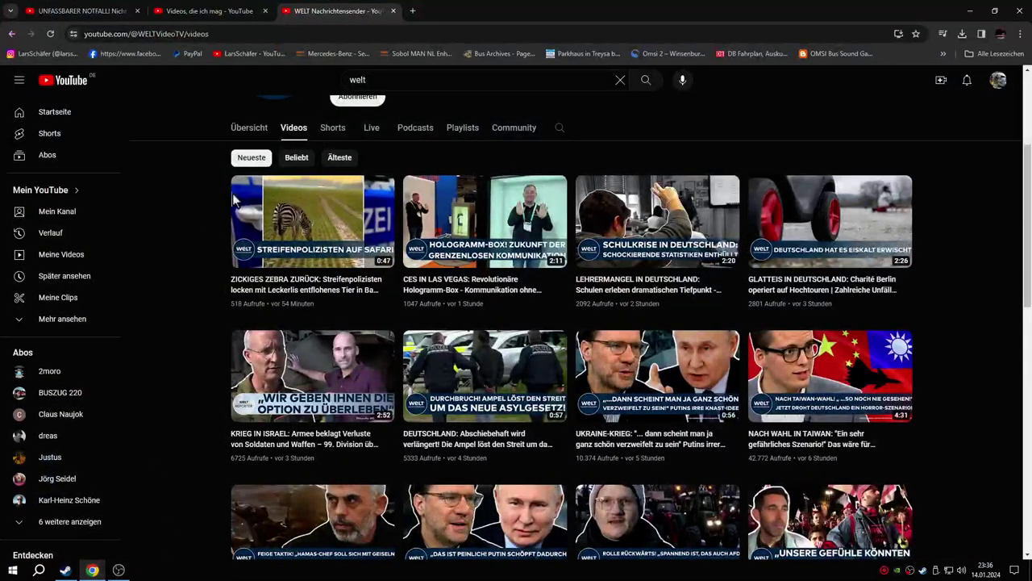
pyautogui.click(234, 11)
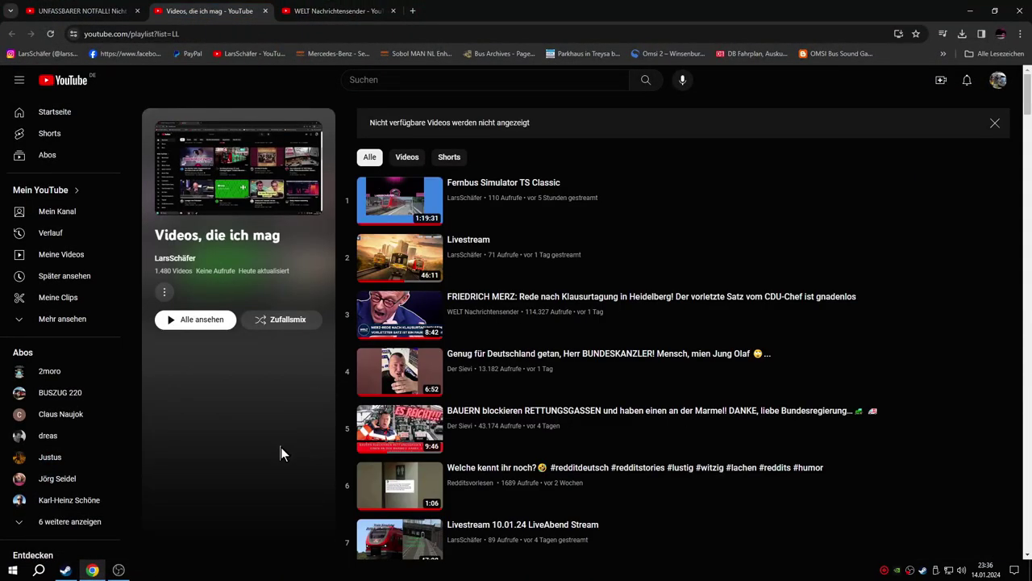
pyautogui.click(249, 53)
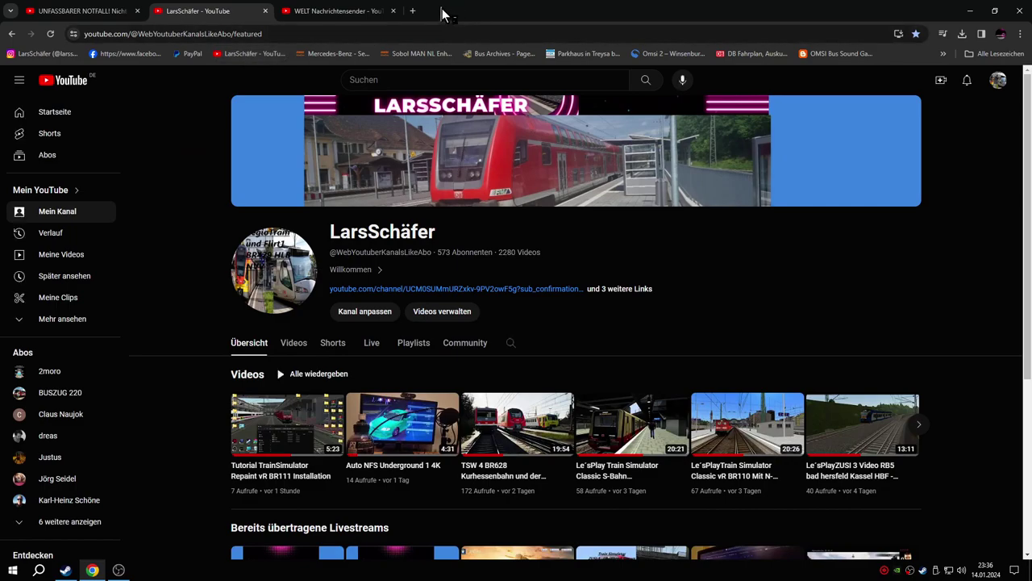
pyautogui.click(413, 11)
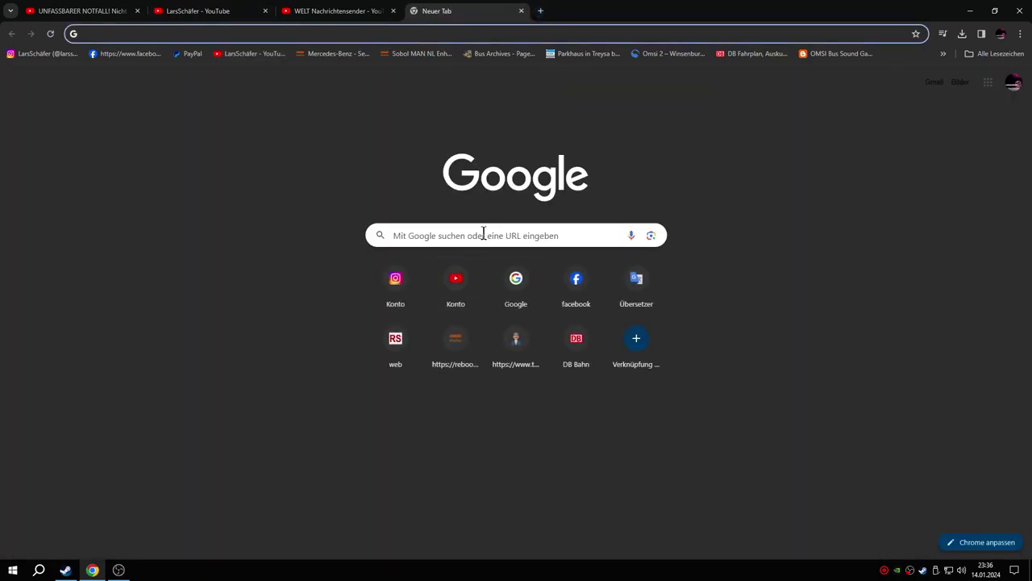
pyautogui.click(484, 234)
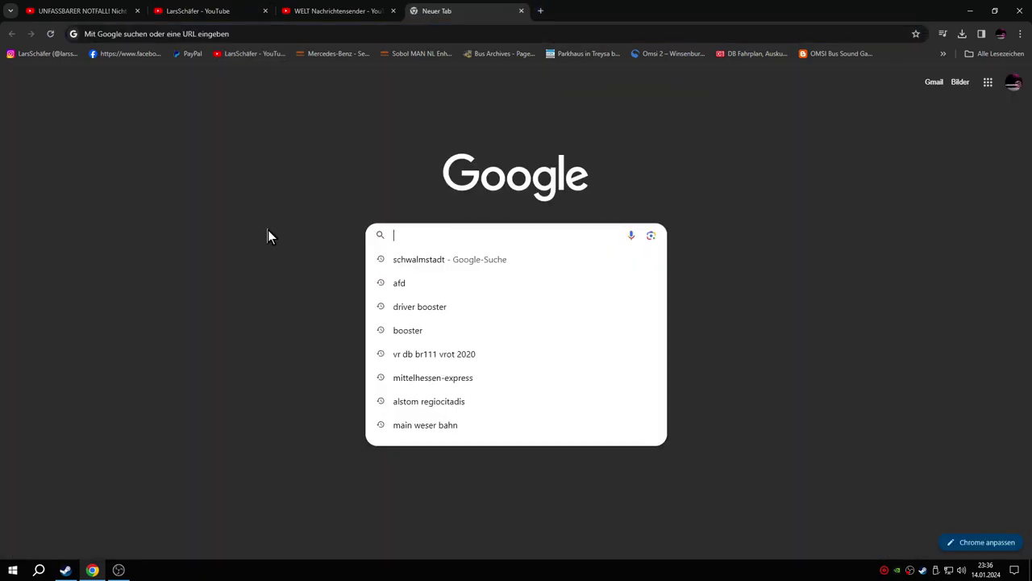
pyautogui.click(520, 10)
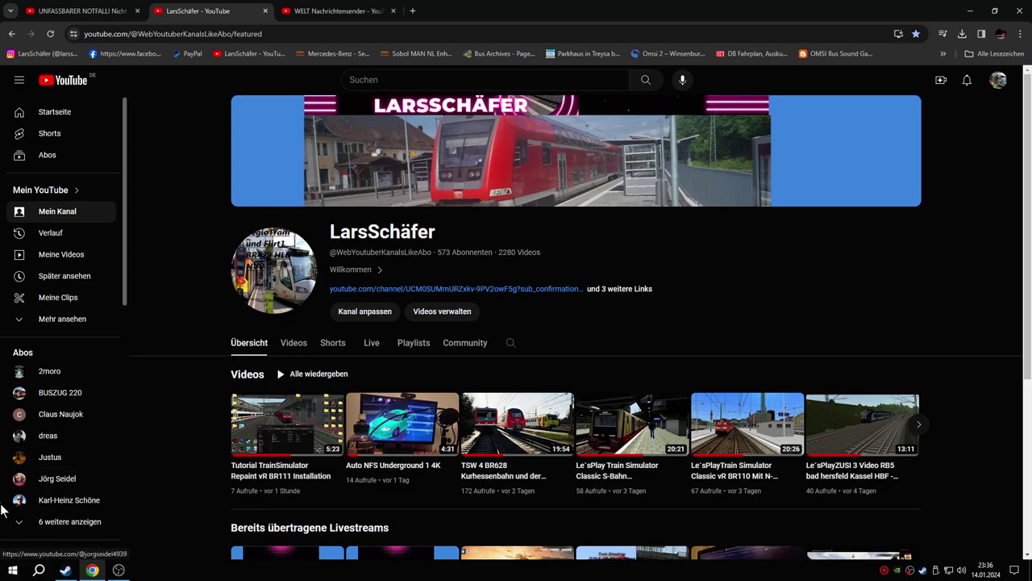
# Open Windows Device Manager, collapse the disk drives category to view the device categories, and close the window
pyautogui.rightClick(13, 569)
pyautogui.click(89, 333)
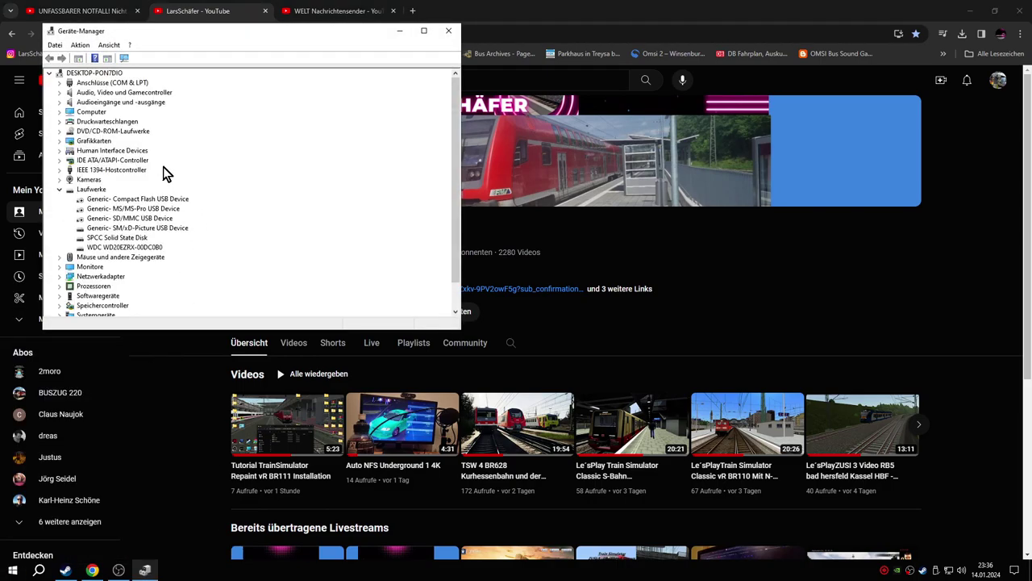
pyautogui.click(58, 190)
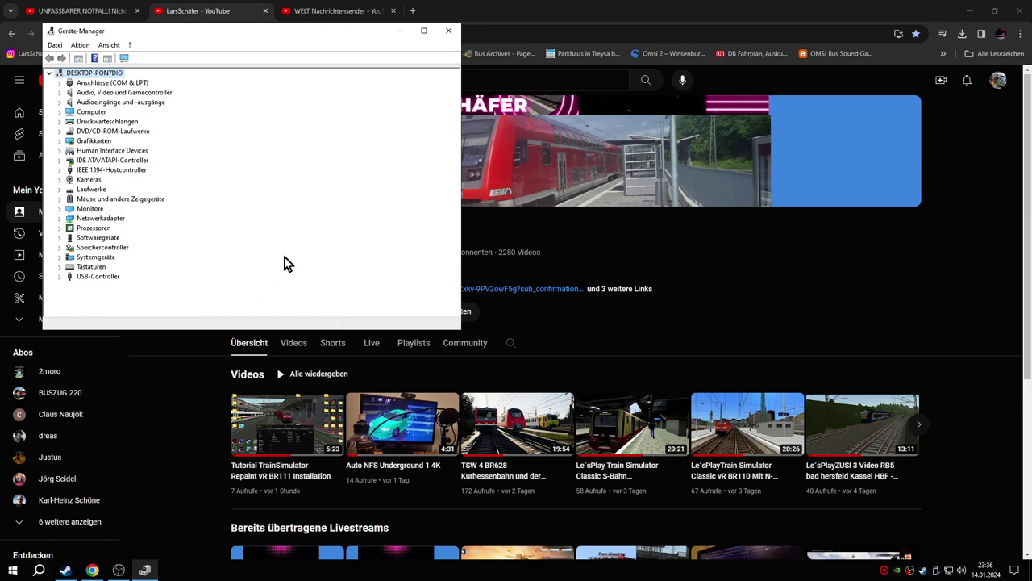
pyautogui.moveTo(219, 32); pyautogui.dragTo(272, 122)
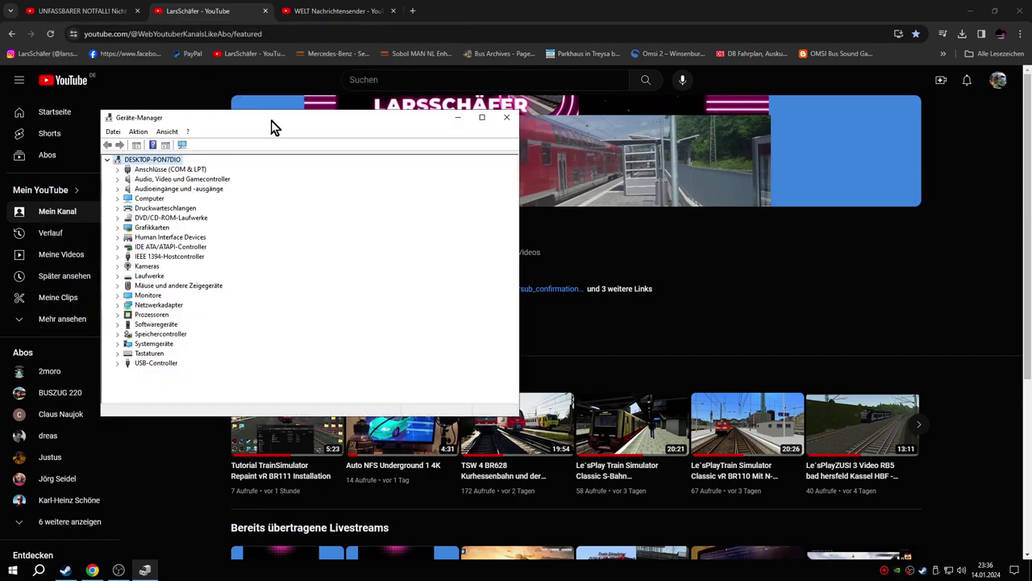
pyautogui.click(508, 122)
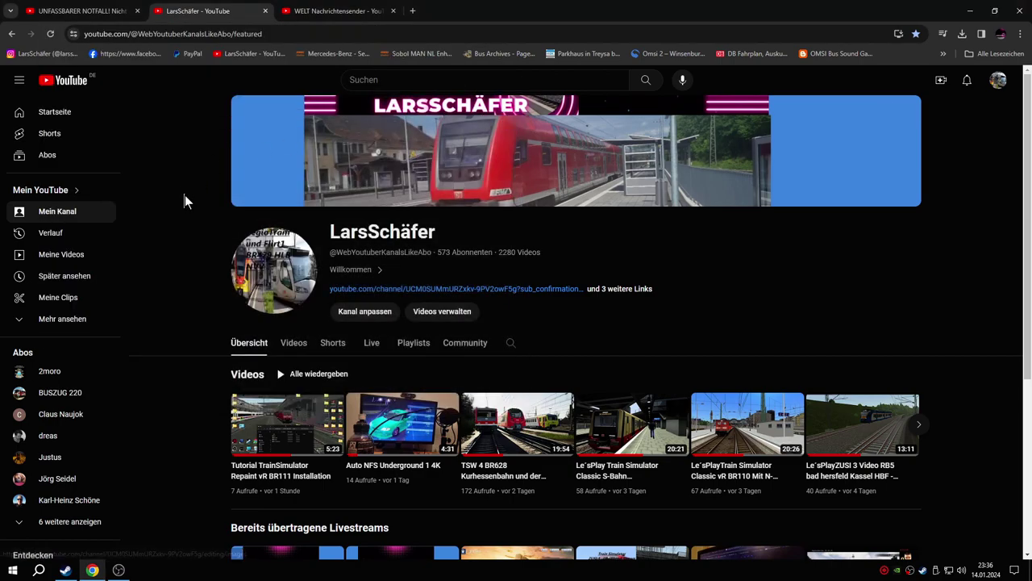